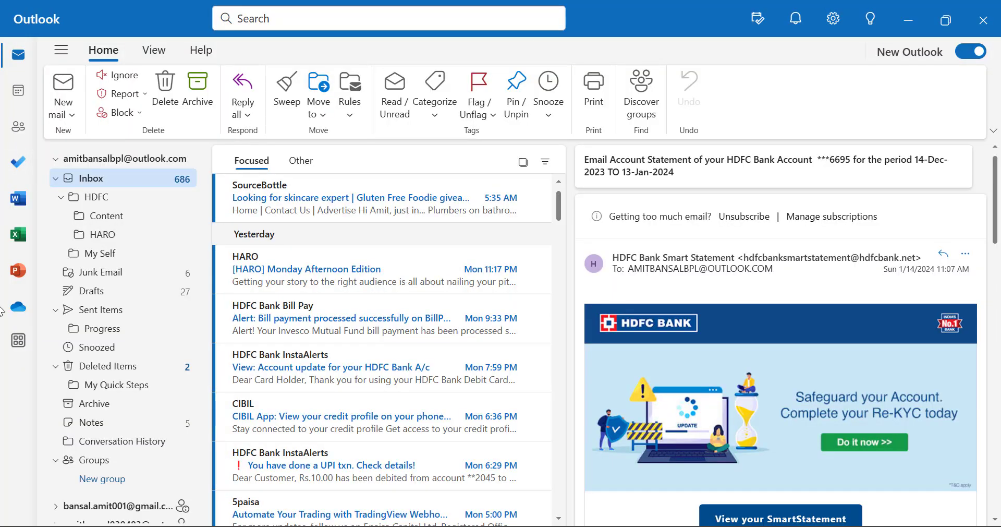
- Pin the HARO "Monday Afternoon Edition" email in the inbox
left_click(90, 183)
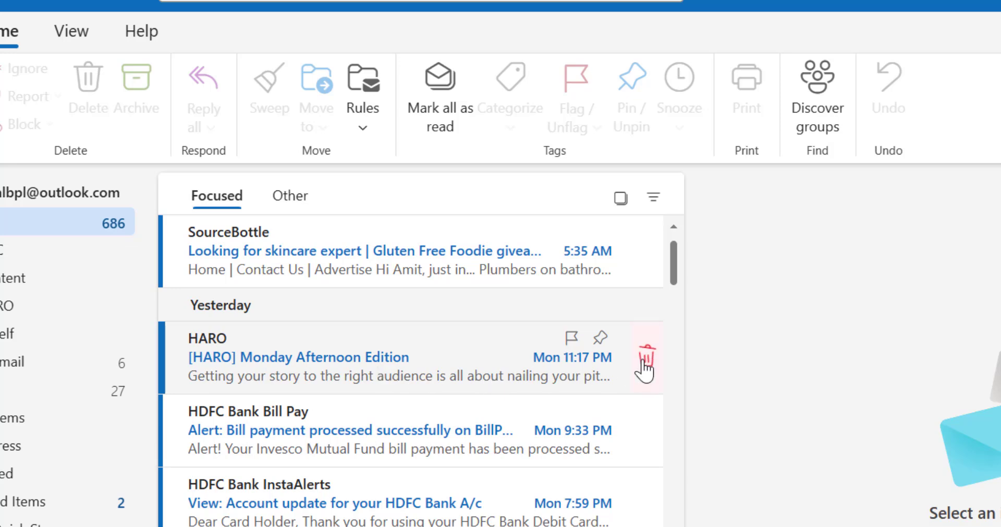
left_click(601, 338)
left_click(599, 350)
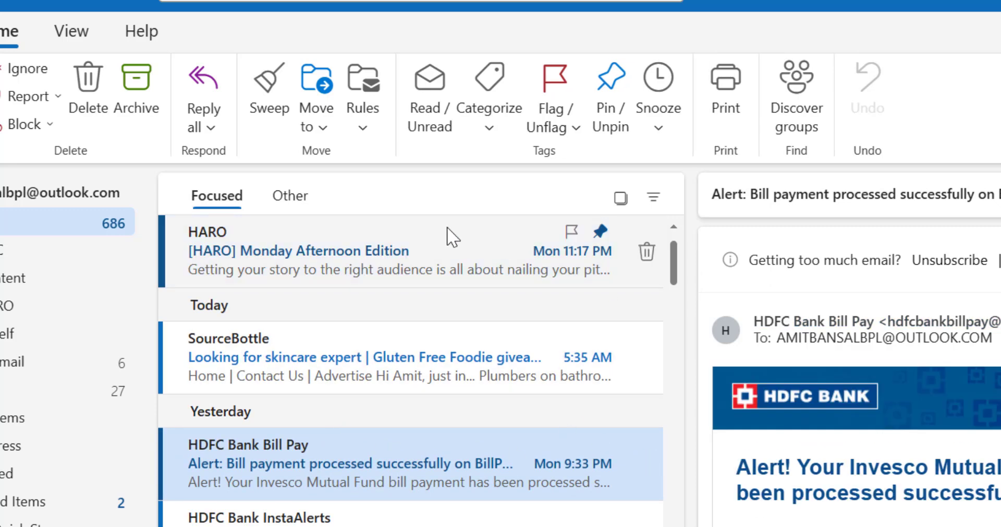
scroll(493, 408, "down", 2)
scroll(487, 456, "down", 1)
scroll(480, 474, "up", 3)
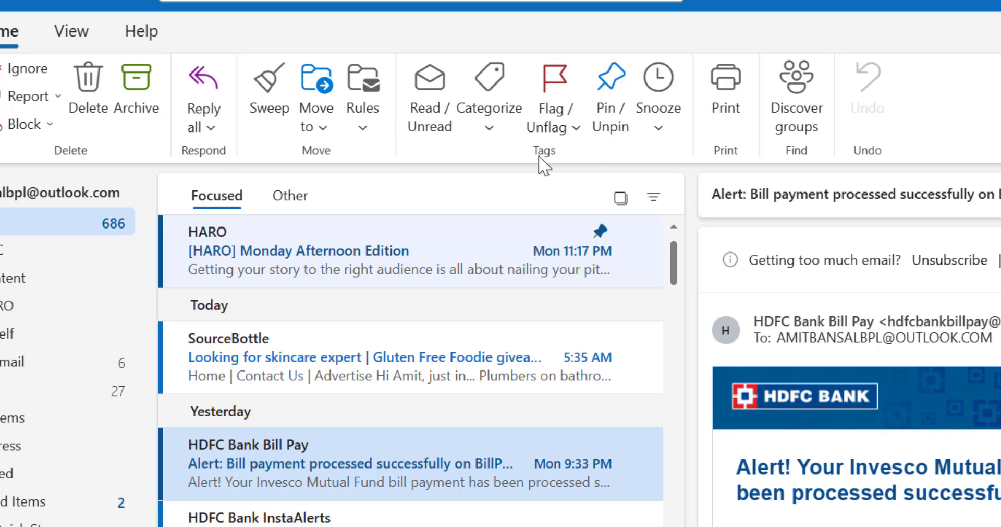
- Pin the HDFC Bank Bill Pay alert email and unpin it again
left_click(610, 99)
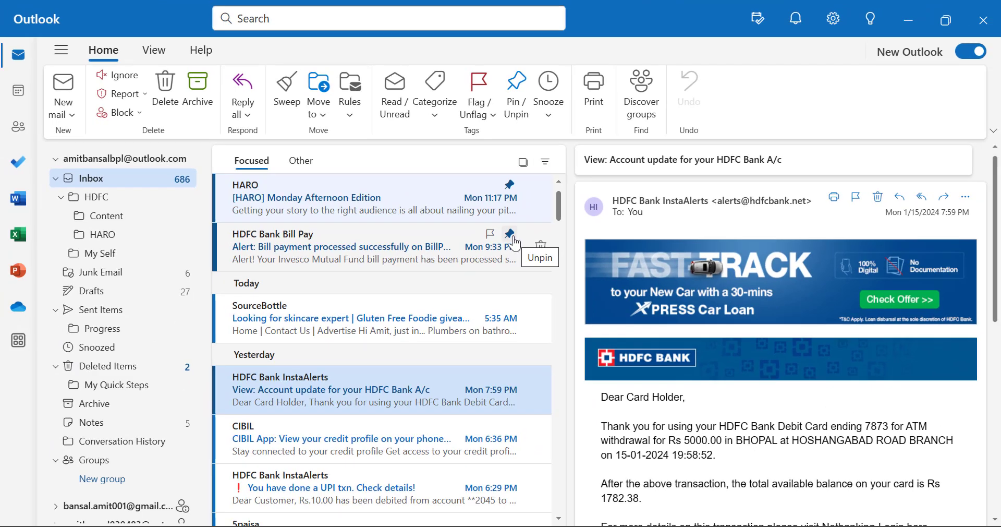
left_click(515, 243)
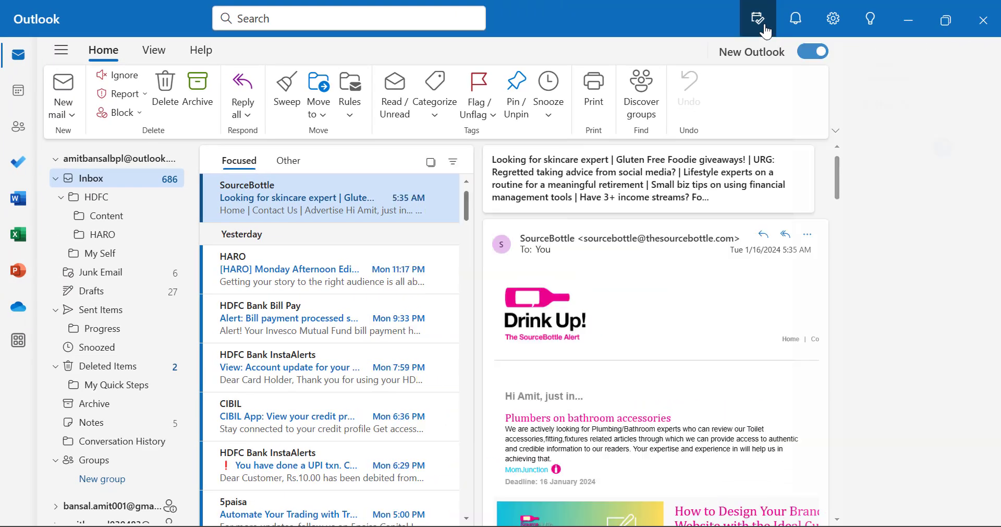
- Show the My Day calendar, create a meeting from the HARO "Monday Afternoon Edition" email, and review its details
left_click(613, 43)
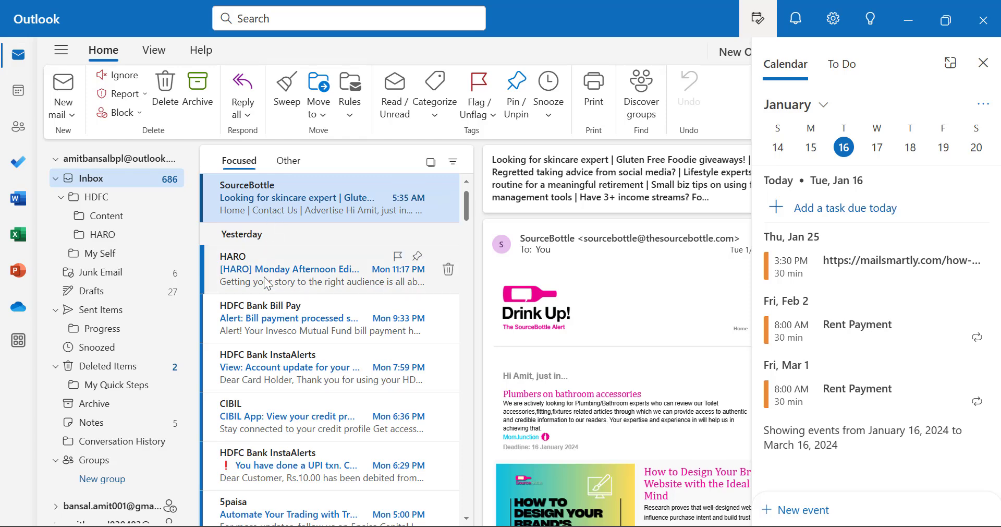
left_click_drag(264, 285, 809, 260)
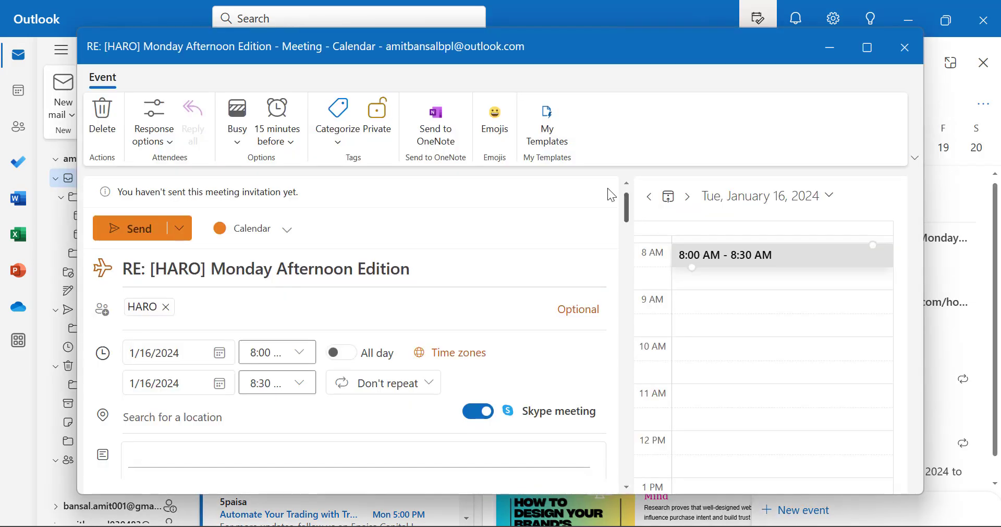
left_click_drag(911, 493, 704, 440)
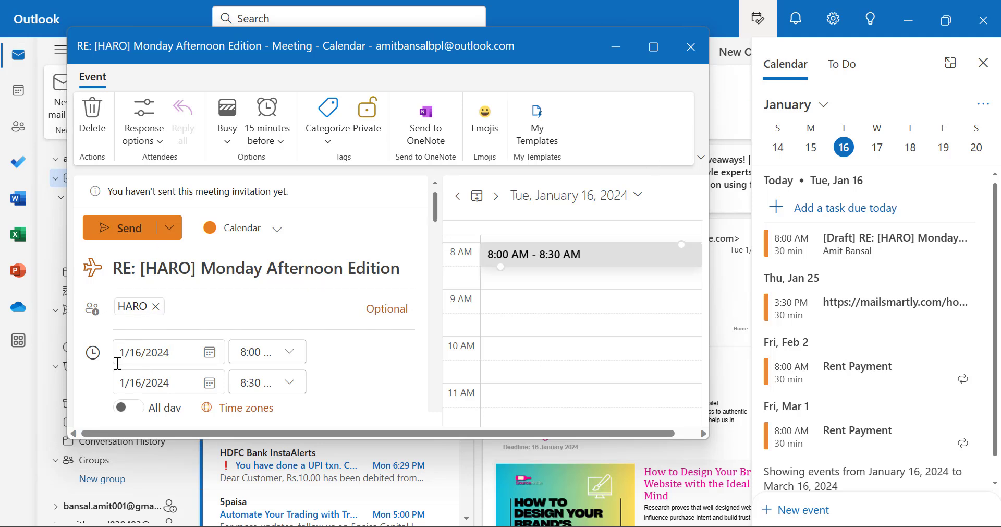
scroll(158, 350, "down", 2)
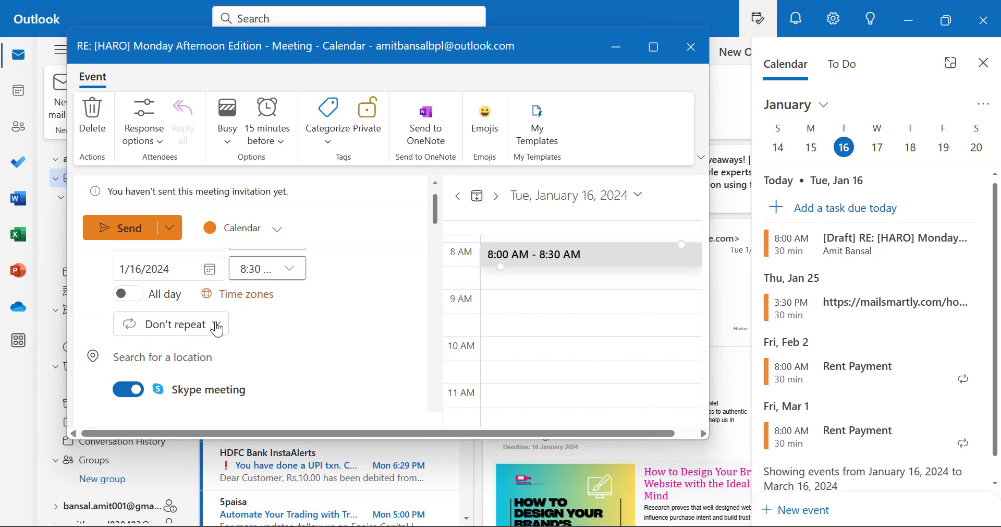
scroll(218, 330, "down", 1)
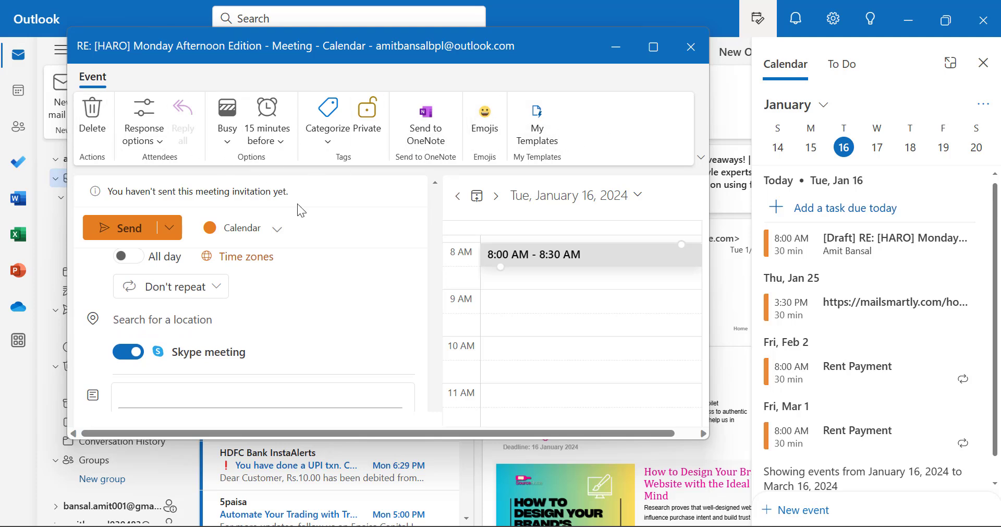
scroll(280, 317, "up", 3)
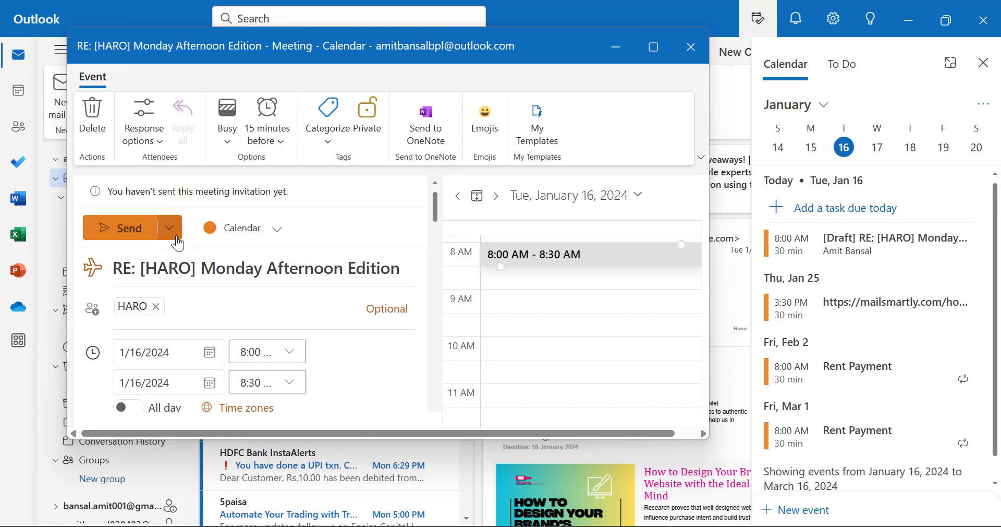
- Close the HARO meeting window and discard the unsent invitation
left_click_drag(271, 53, 256, 111)
left_click(675, 106)
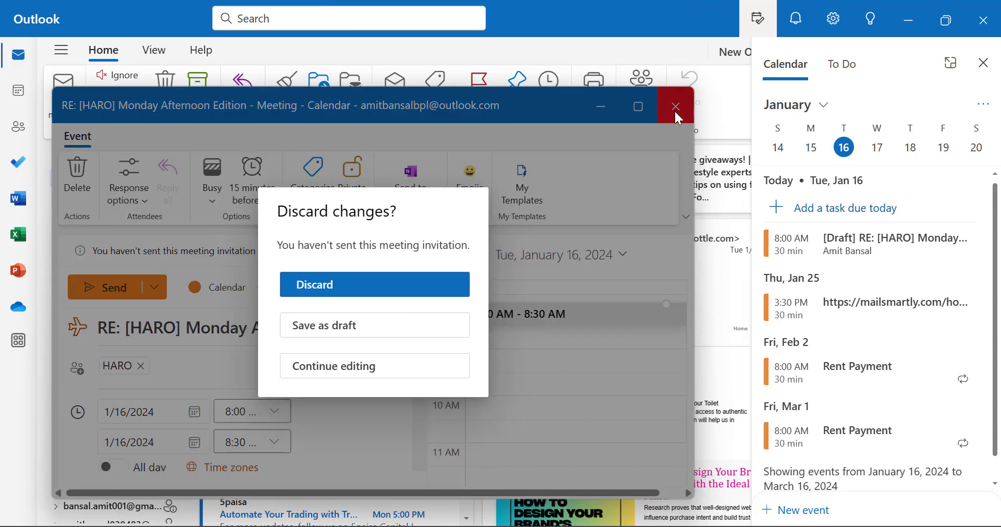
left_click(366, 300)
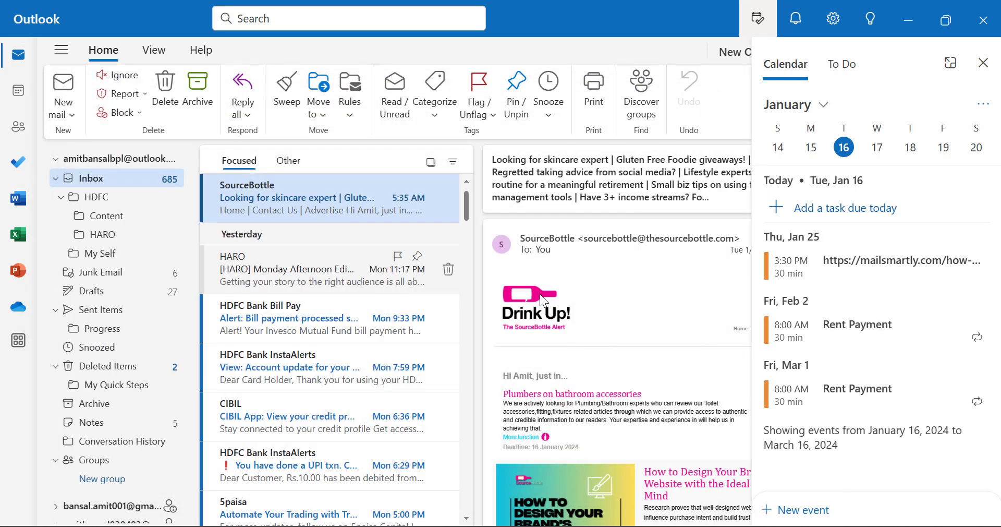
- Turn the HDFC Bank Bill Pay alert email into a To Do task and view the full To Do app in the browser
left_click_drag(272, 327, 906, 150)
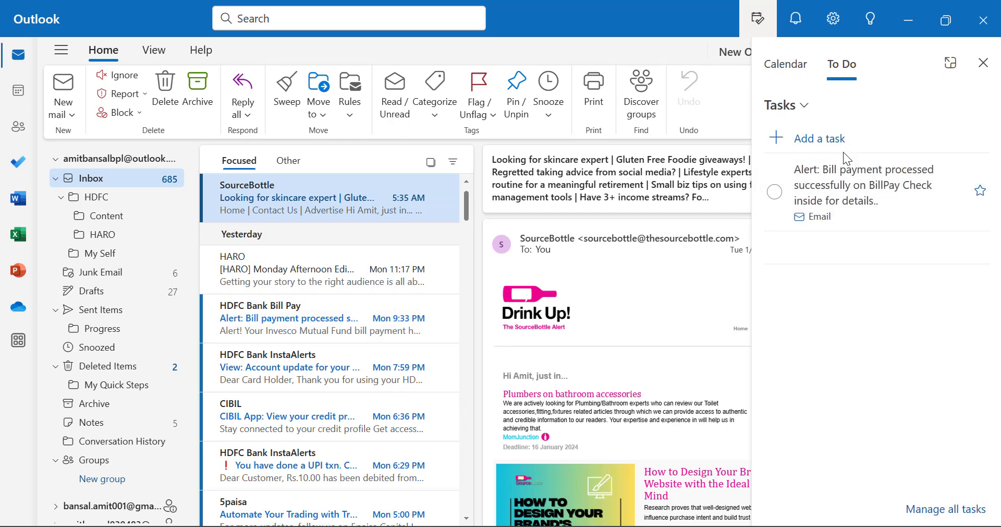
left_click(953, 71)
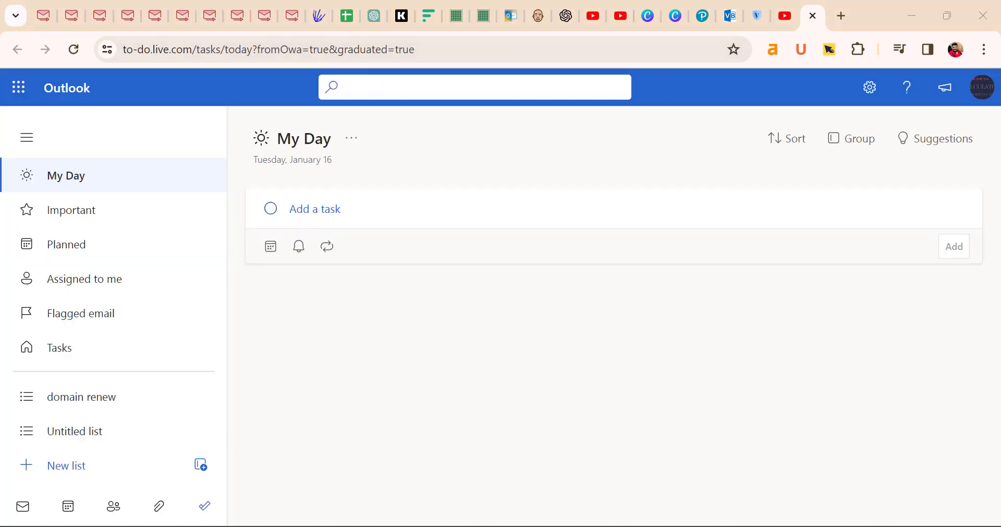
key("alt+Tab")
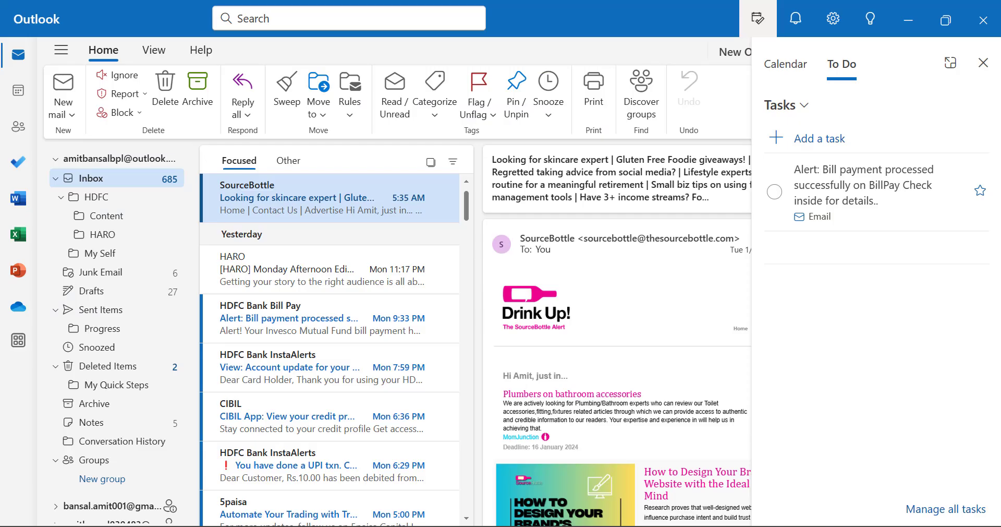
- View the My Day calendar as the full month calendar and return to the mail view
left_click(786, 76)
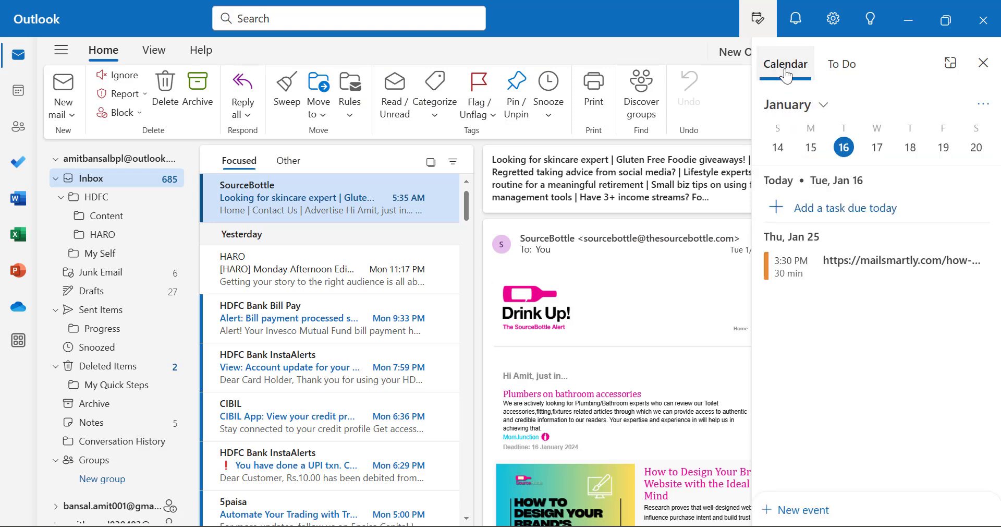
left_click(959, 73)
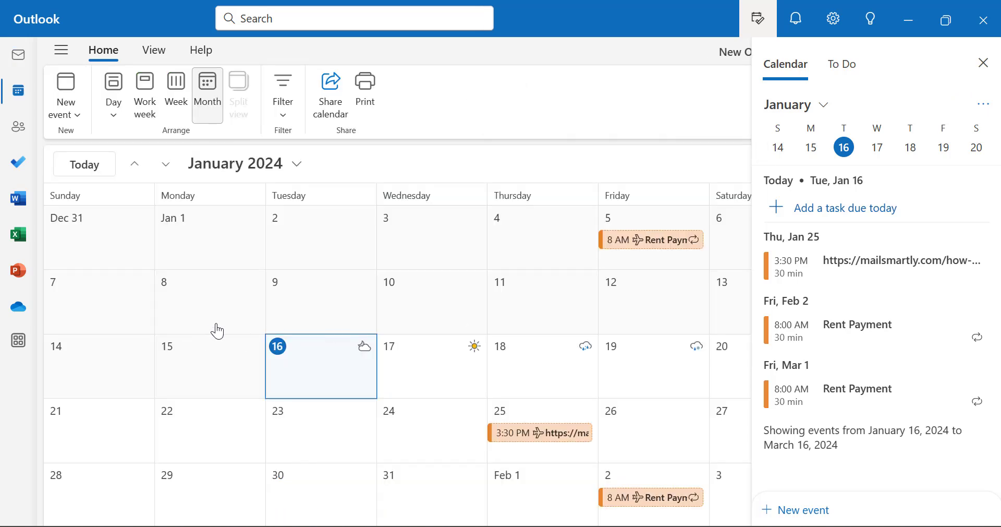
key("ctrl+1")
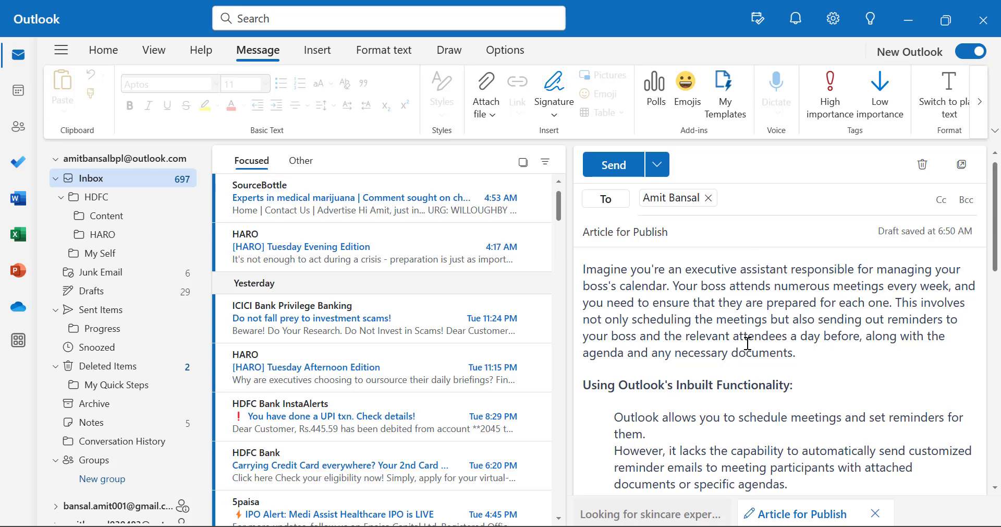
- Send the "Article for Publish" email without an attachment
left_click(621, 169)
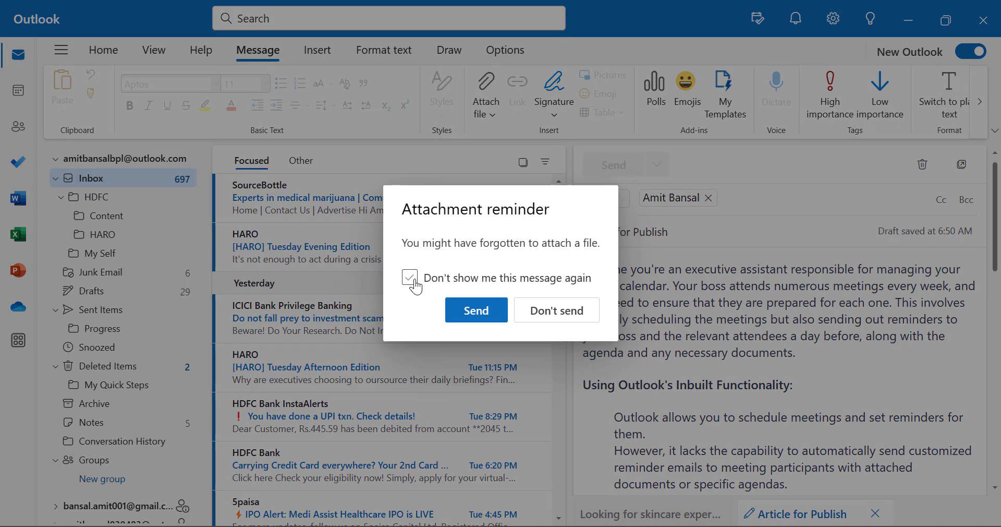
left_click(476, 311)
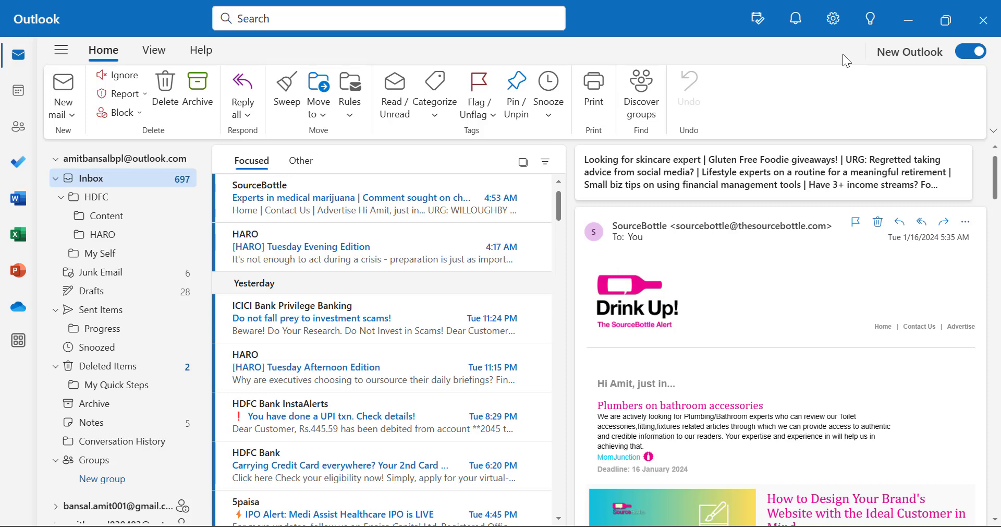
- Set the Undo send delay to 10 seconds in the mail's Compose and reply settings, save it, and close the settings
left_click(834, 21)
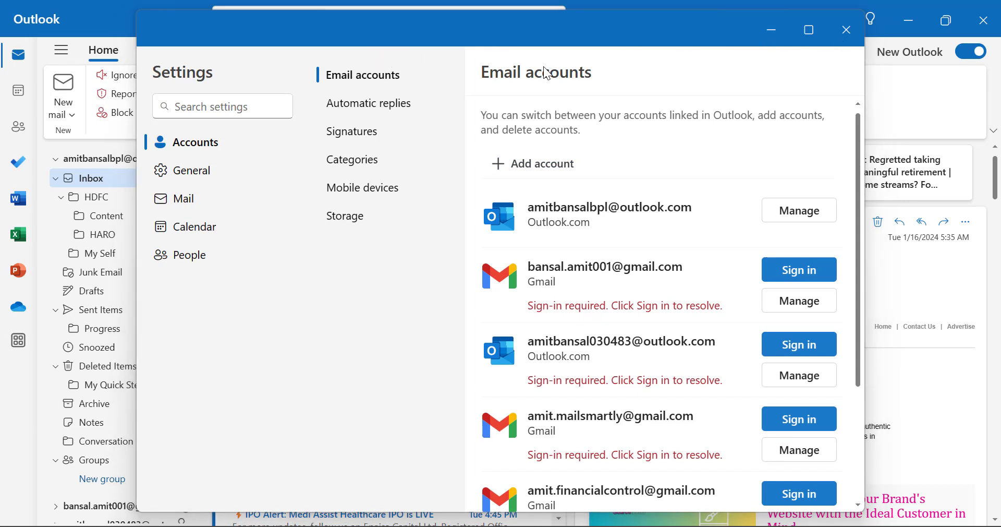
left_click(191, 197)
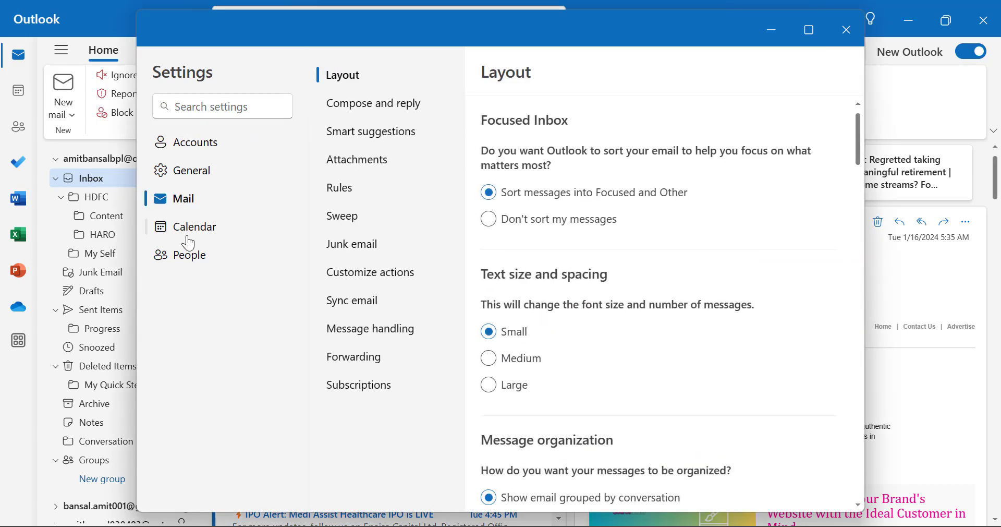
left_click(356, 116)
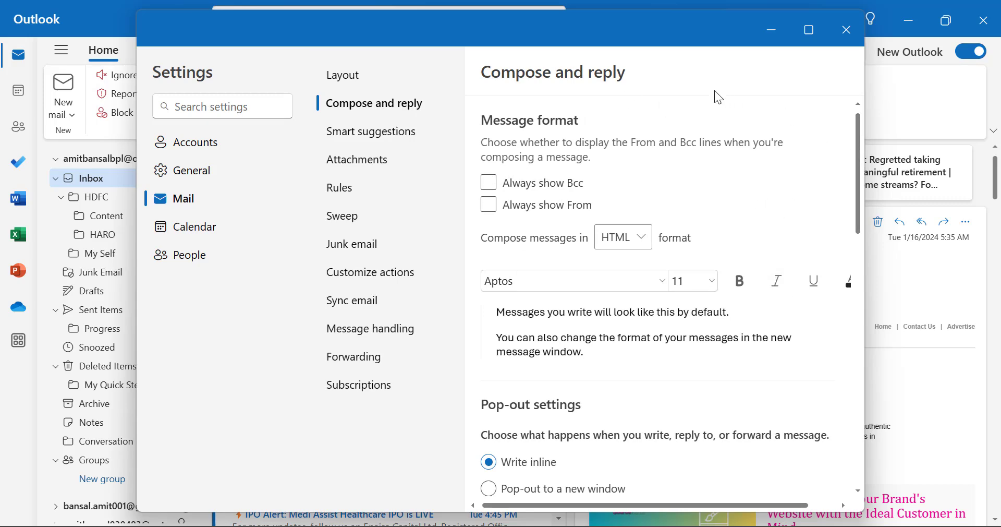
scroll(724, 211, "down", 10)
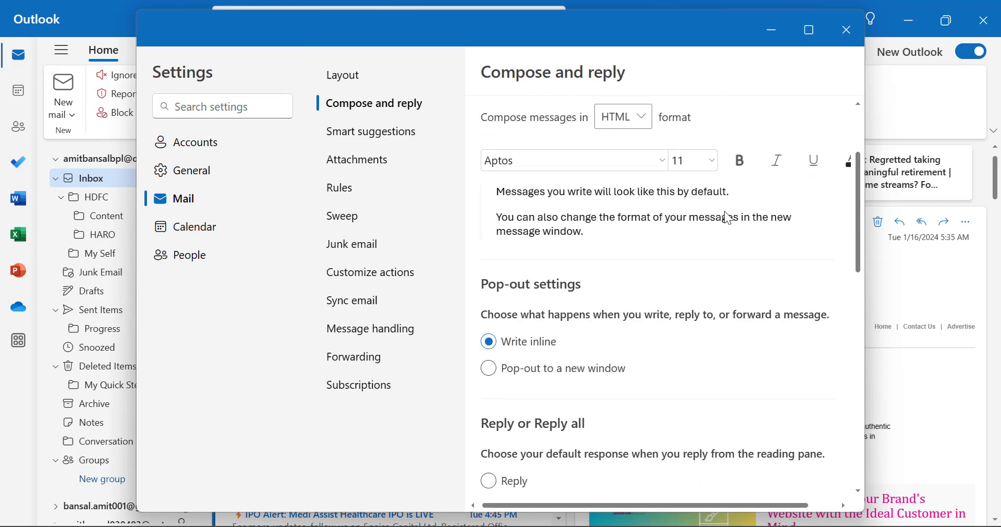
scroll(725, 212, "down", 2)
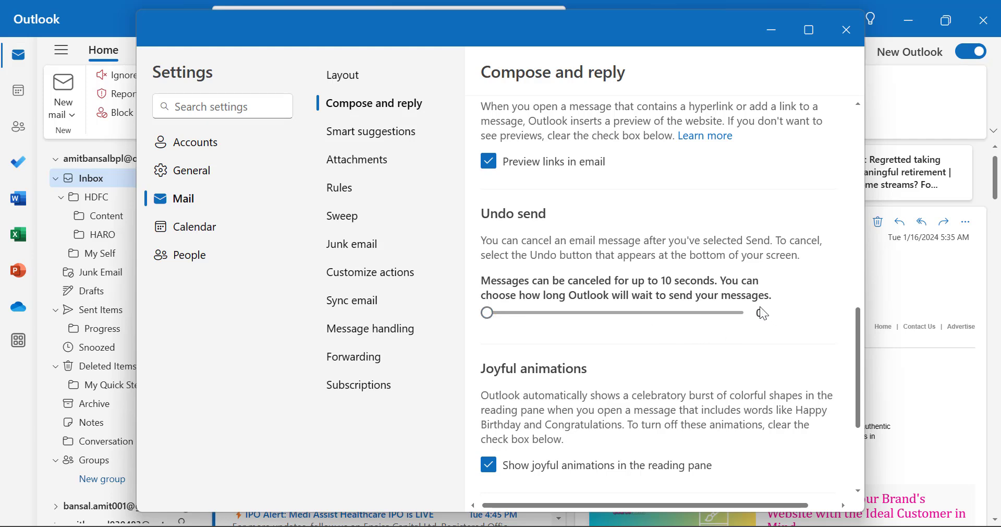
left_click(656, 312)
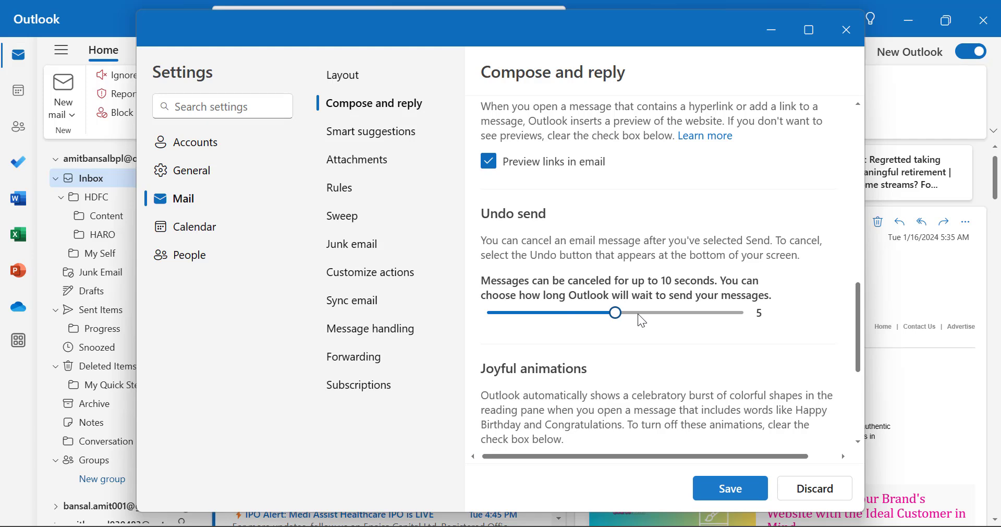
left_click(746, 313)
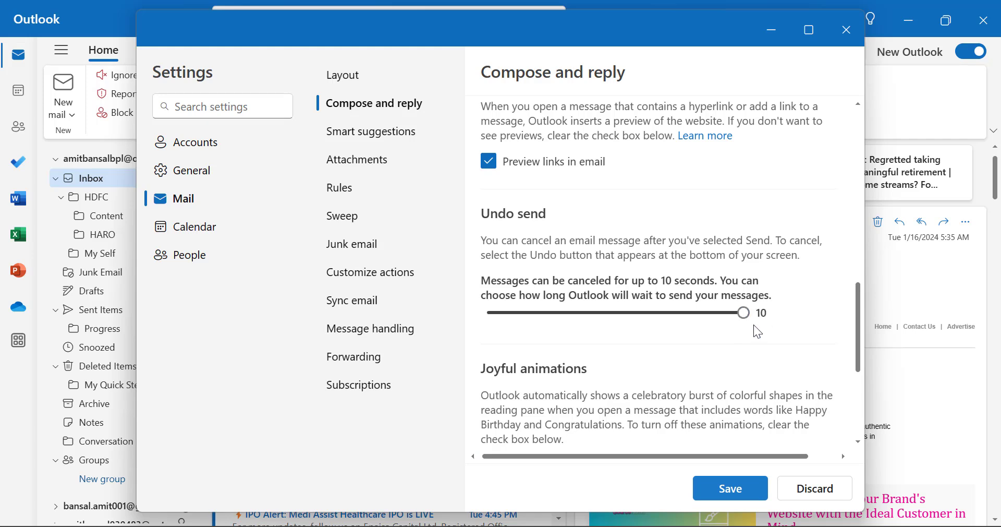
left_click(730, 488)
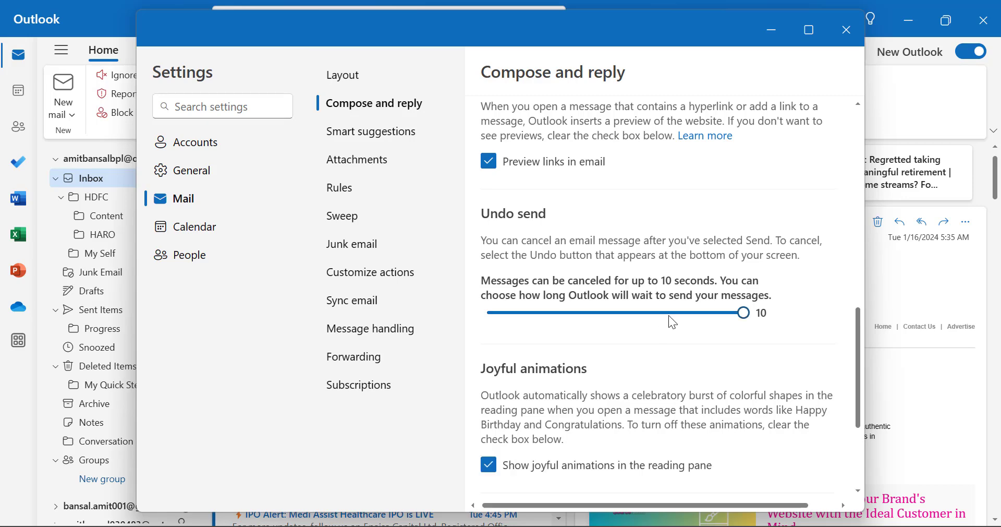
left_click_drag(790, 38, 736, 96)
left_click(796, 88)
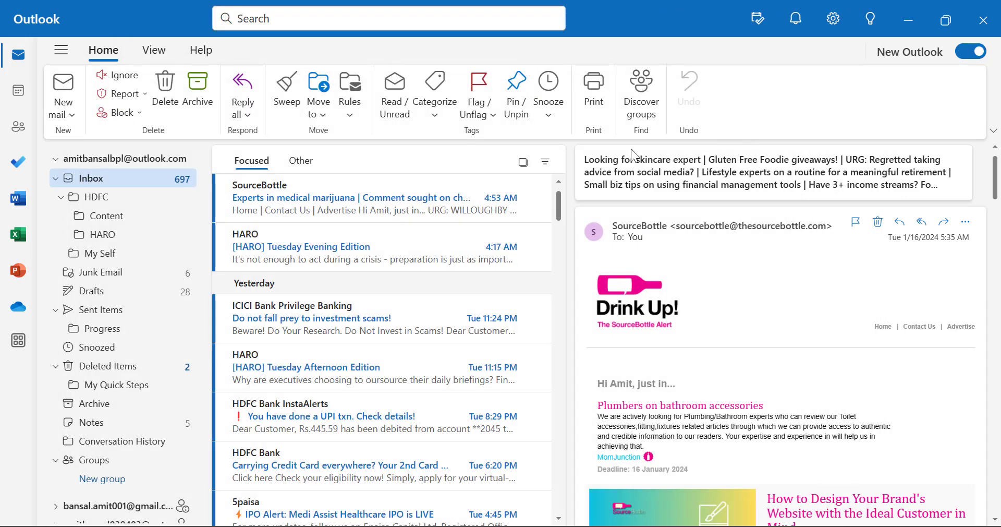
- Start a new email and paste the copied article text into its body above the signature
left_click(68, 91)
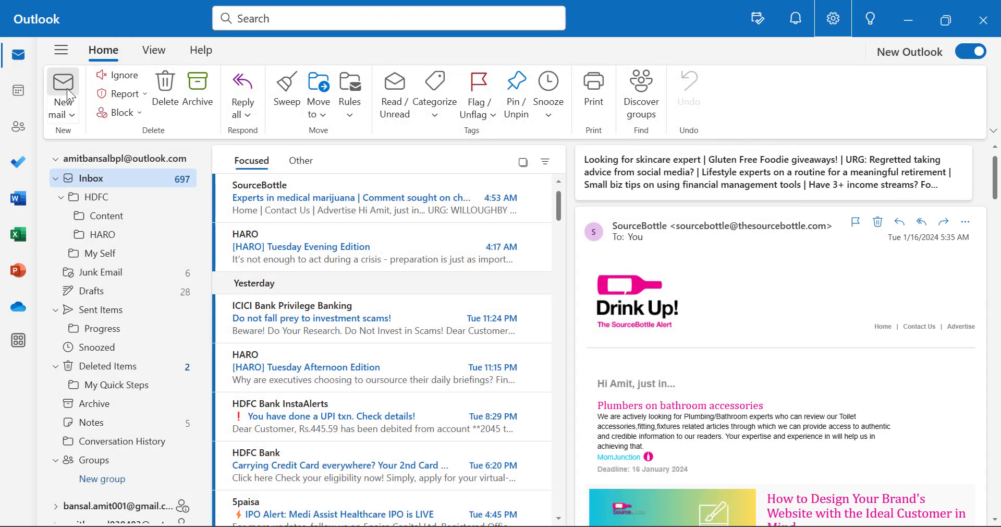
left_click(675, 259)
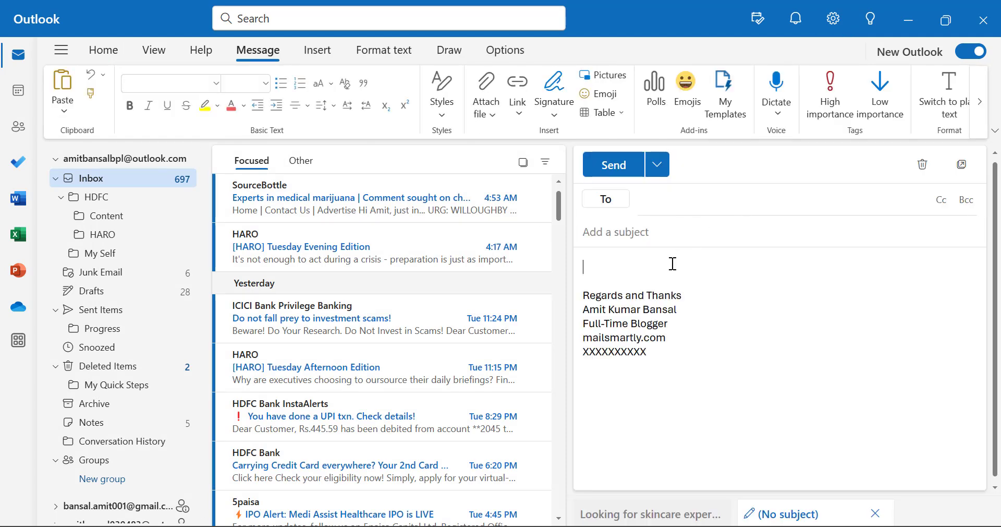
key("ctrl+v")
scroll(756, 312, "up", 15)
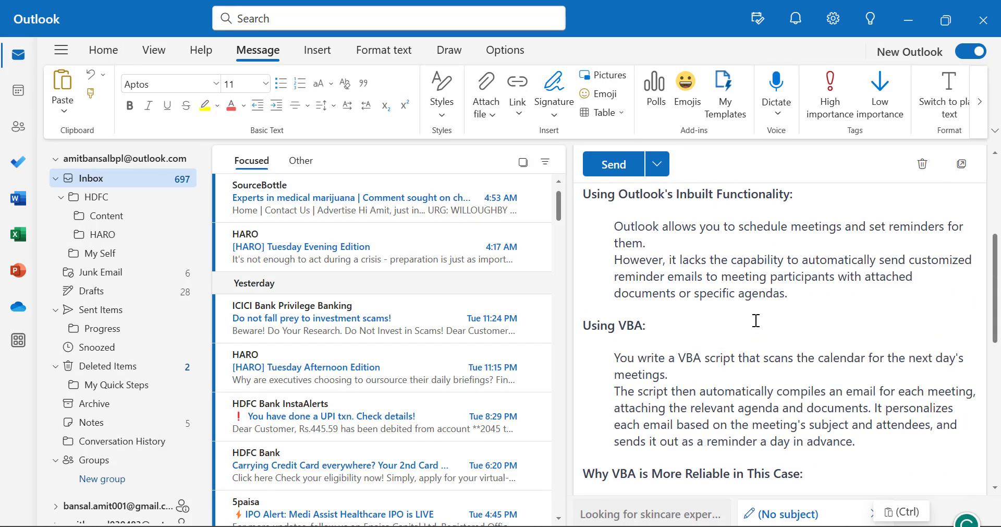
- Address the new email to the first suggested contact matching "ba"
left_click(708, 198)
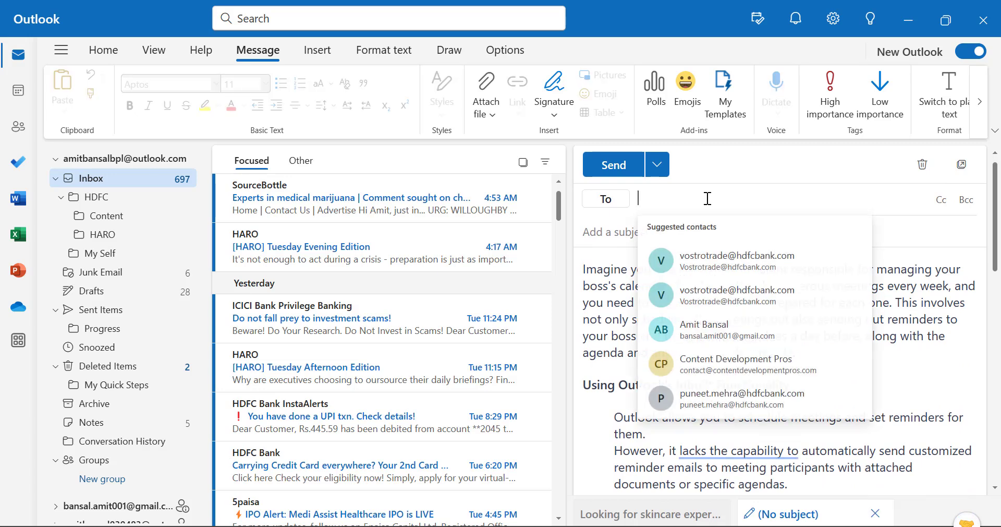
type("ba")
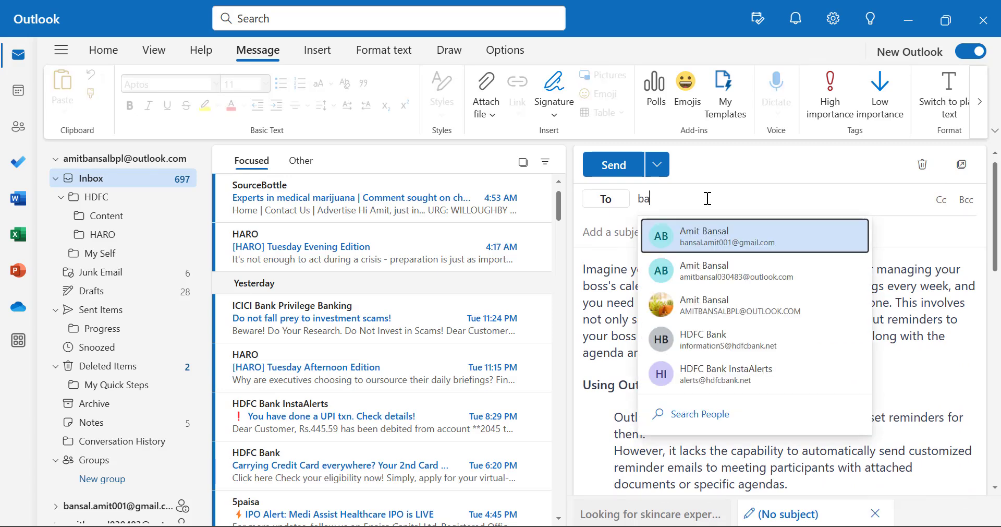
left_click(712, 235)
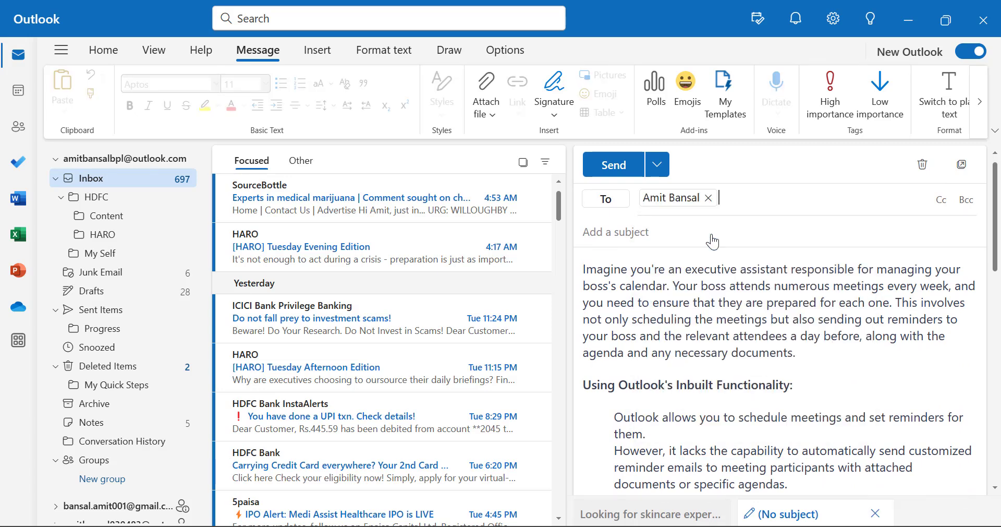
- Send the email without a subject, and undo the sending to bring the draft back
left_click(625, 167)
left_click(509, 302)
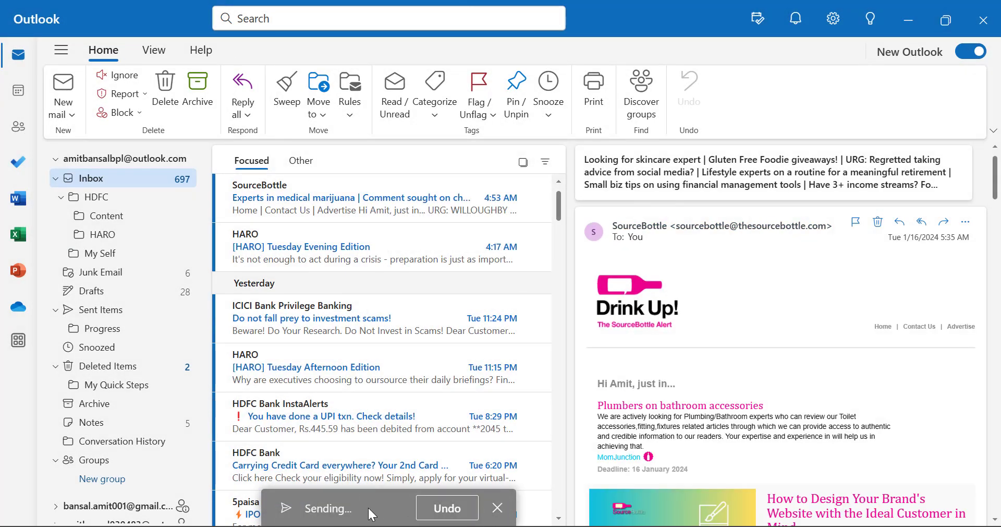
left_click(448, 509)
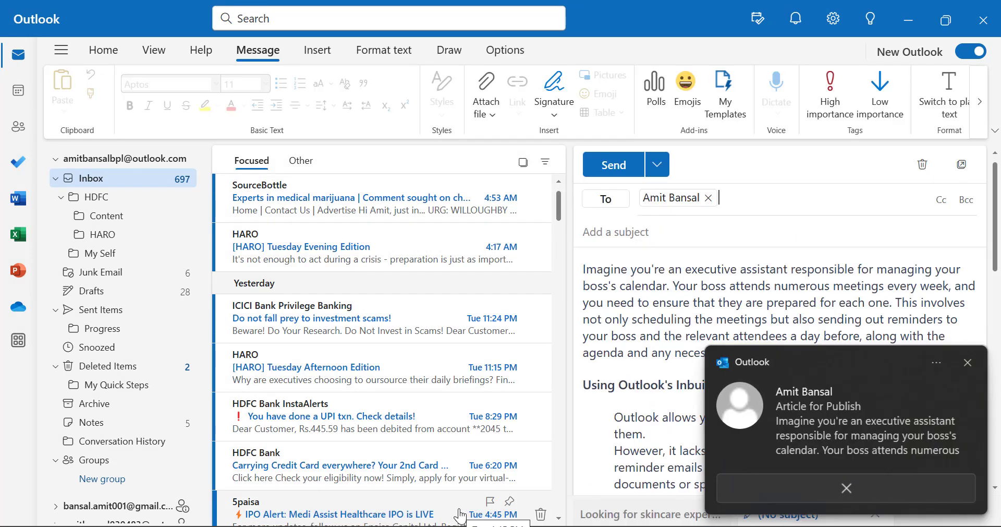
left_click(970, 364)
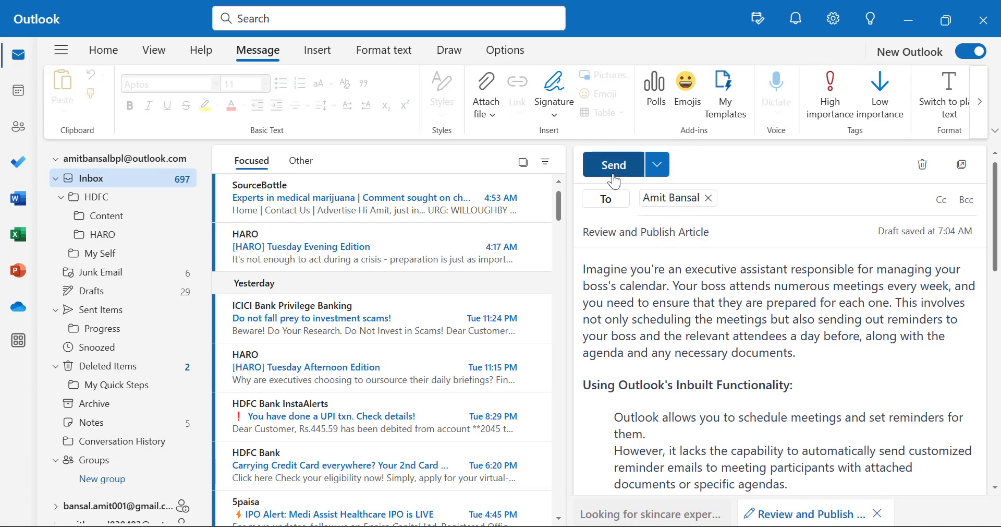
- Try to schedule the "Review and Publish Article" email with a custom send time of 1/17/2024, 8:00 AM
left_click(657, 166)
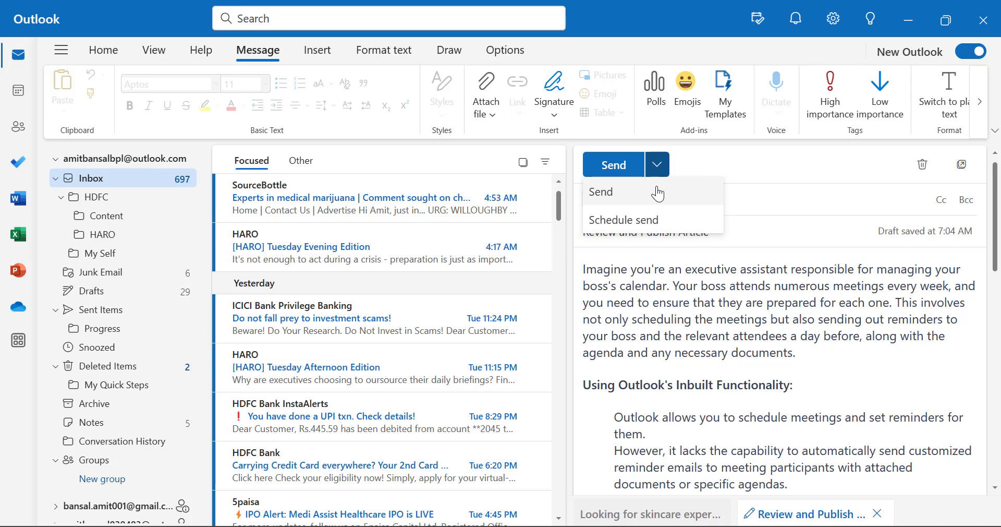
left_click(665, 224)
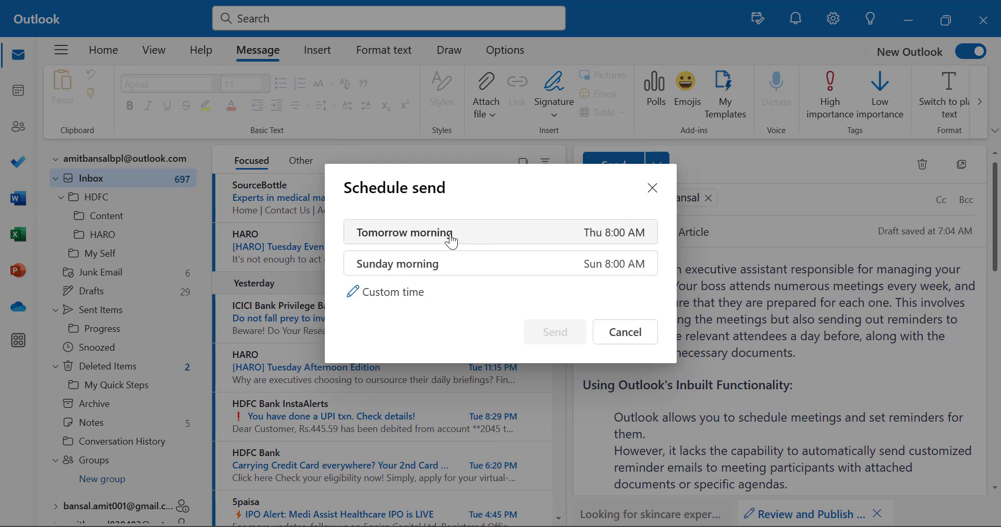
left_click(407, 298)
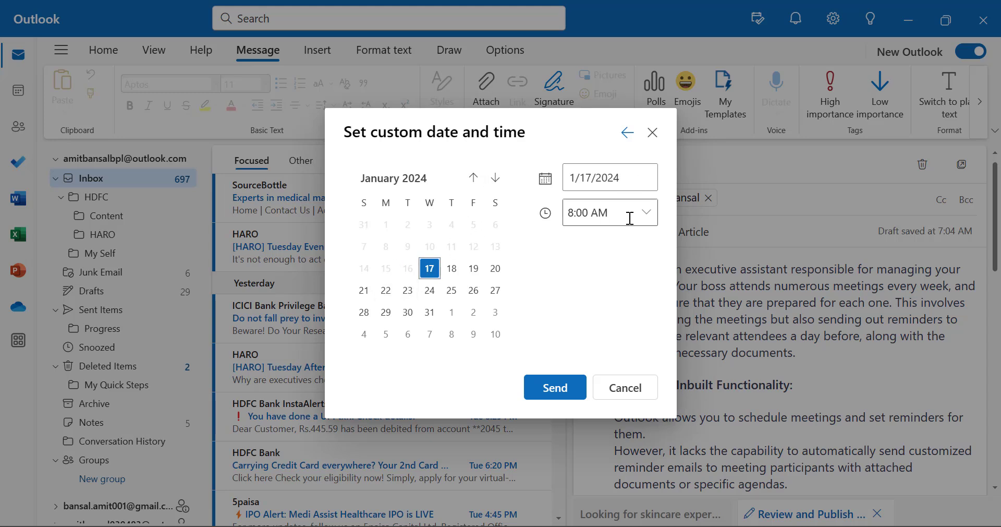
left_click(566, 389)
scroll(733, 344, "down", 4)
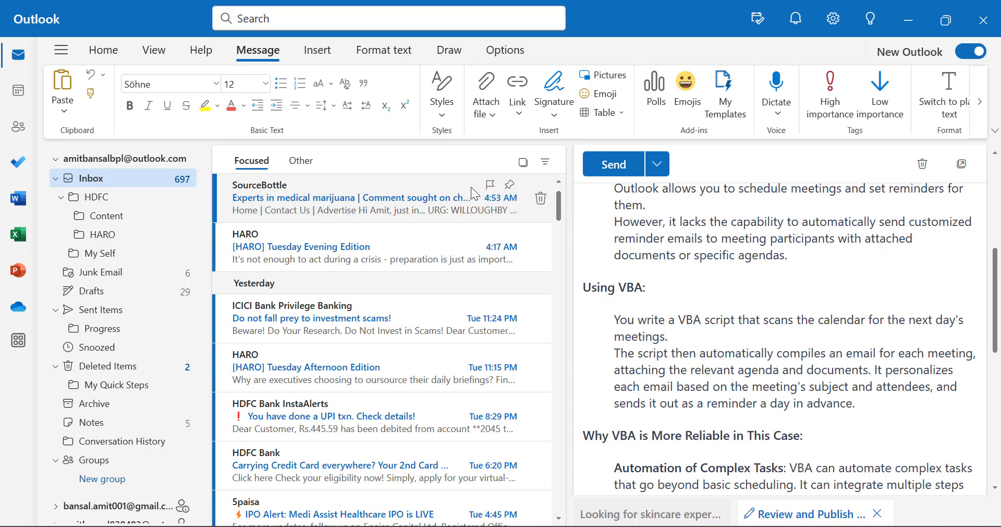
- Add Mark as read or unread to the quick actions in the mail's Customize actions settings
left_click(833, 26)
left_click(193, 203)
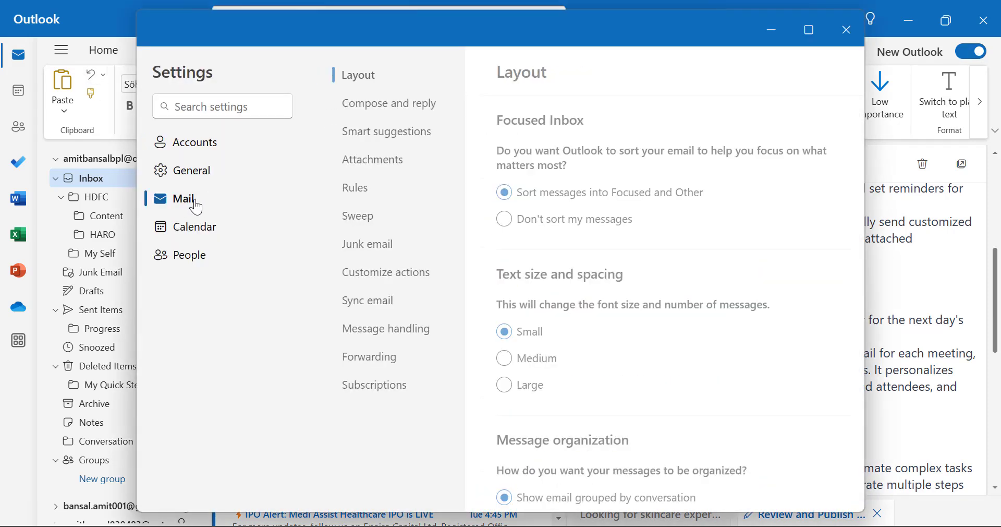
left_click(339, 282)
scroll(693, 253, "down", 1)
scroll(694, 255, "down", 5)
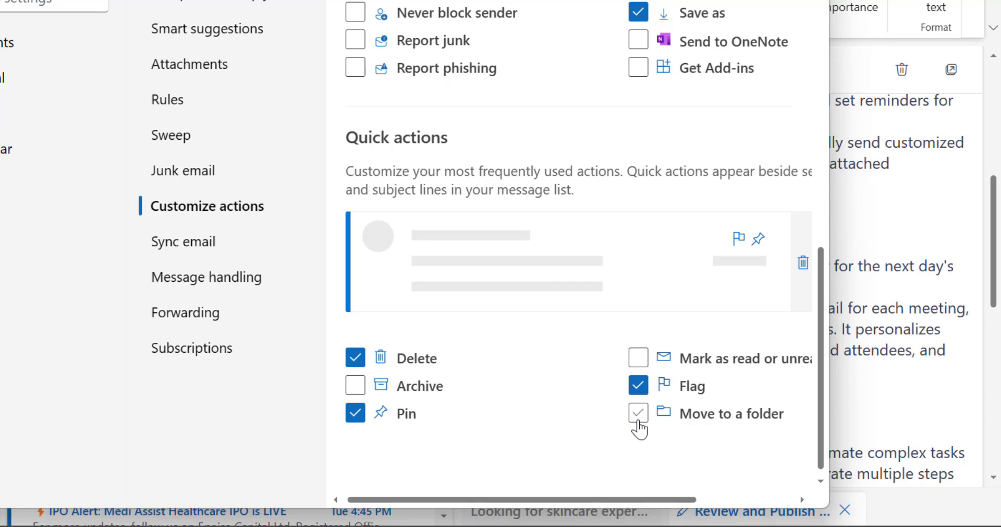
left_click(638, 357)
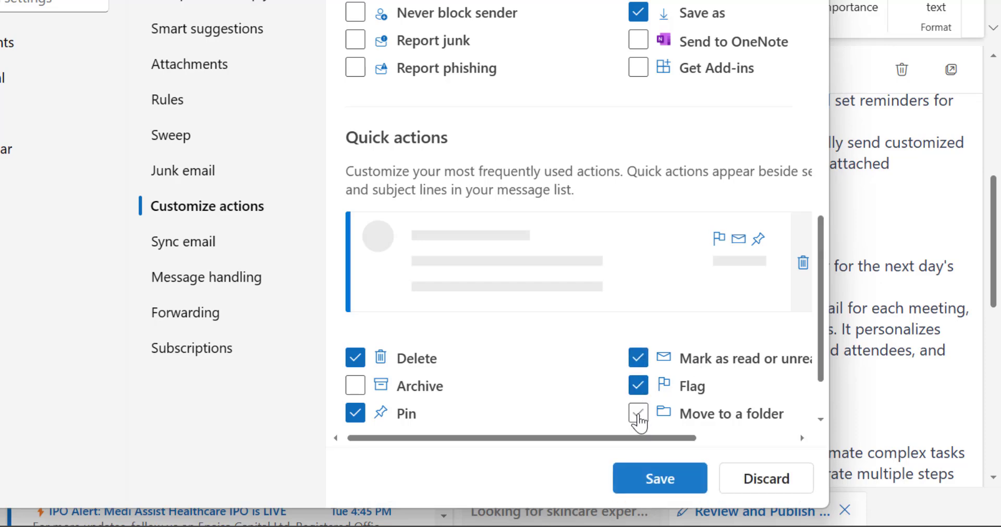
- Replace the Delete quick action with Move to a folder, then save and close the settings
left_click(638, 414)
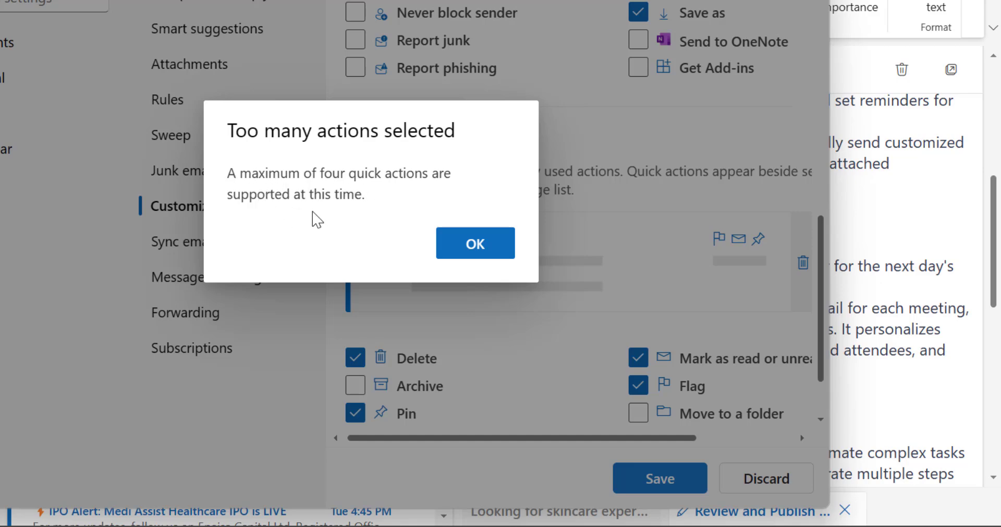
left_click(461, 245)
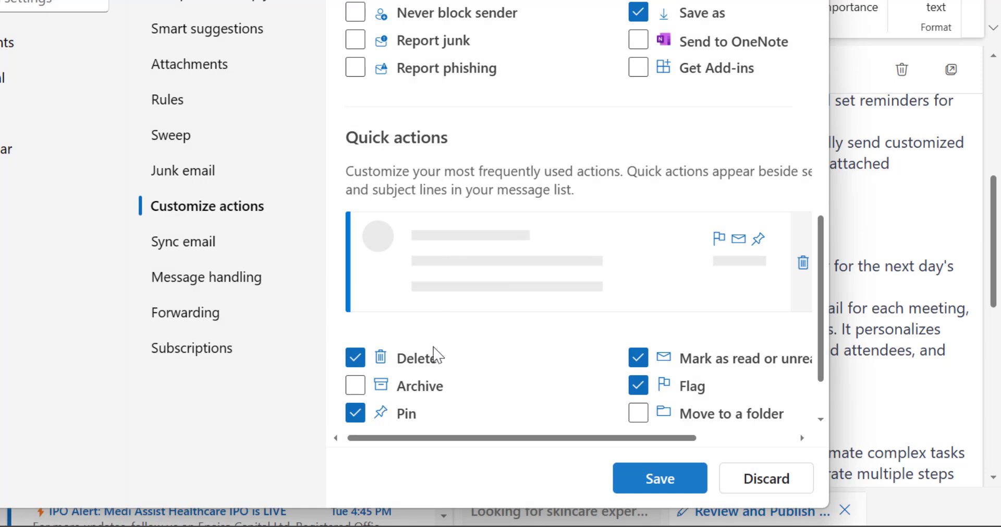
left_click(356, 360)
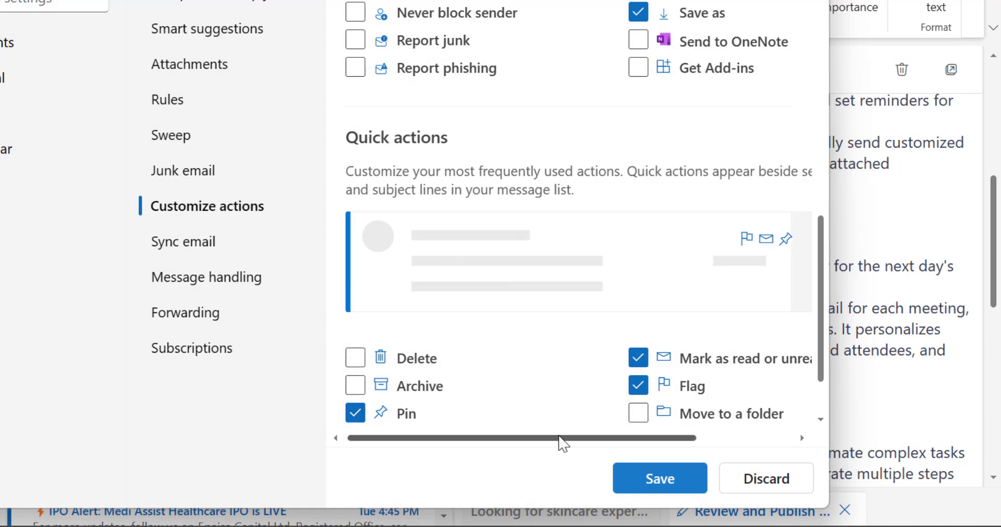
scroll(561, 440, "right", 3)
left_click(523, 423)
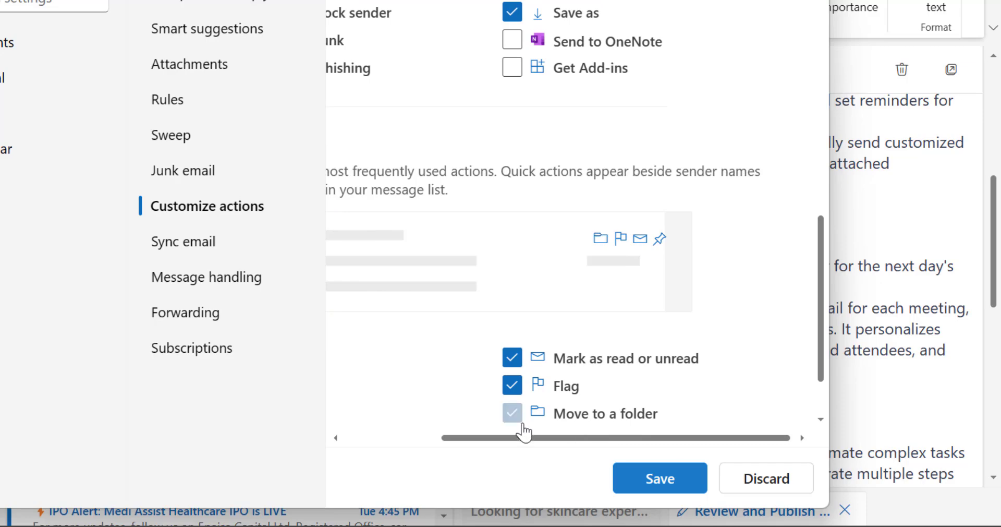
left_click_drag(530, 439, 380, 437)
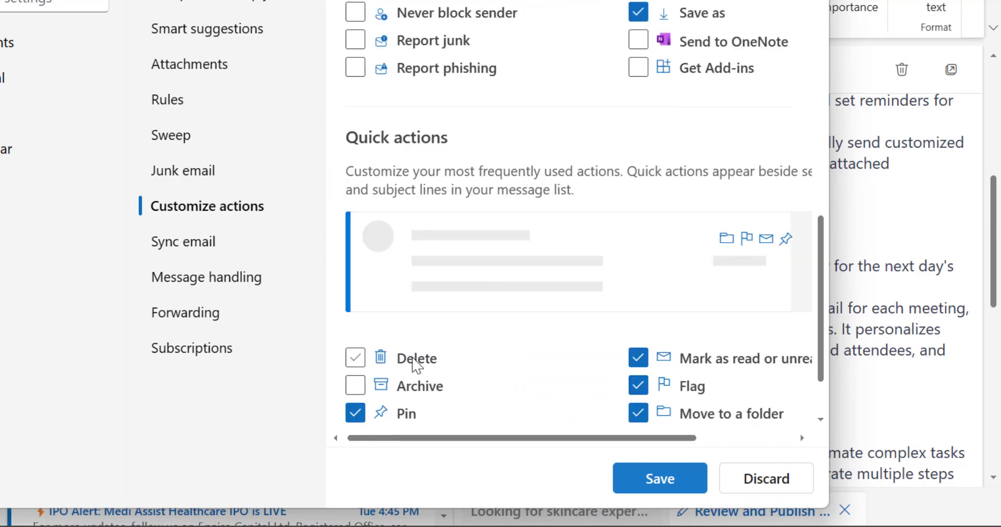
left_click(648, 477)
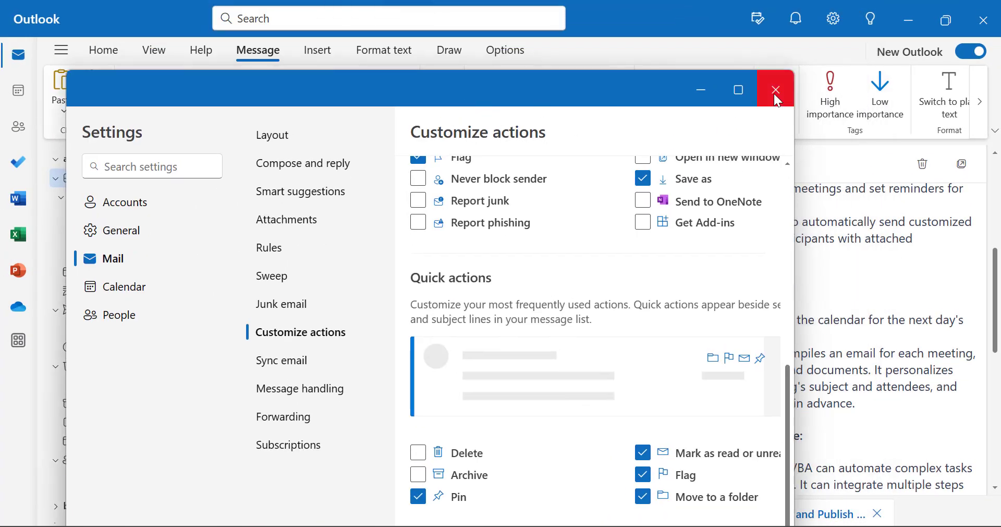
left_click(846, 30)
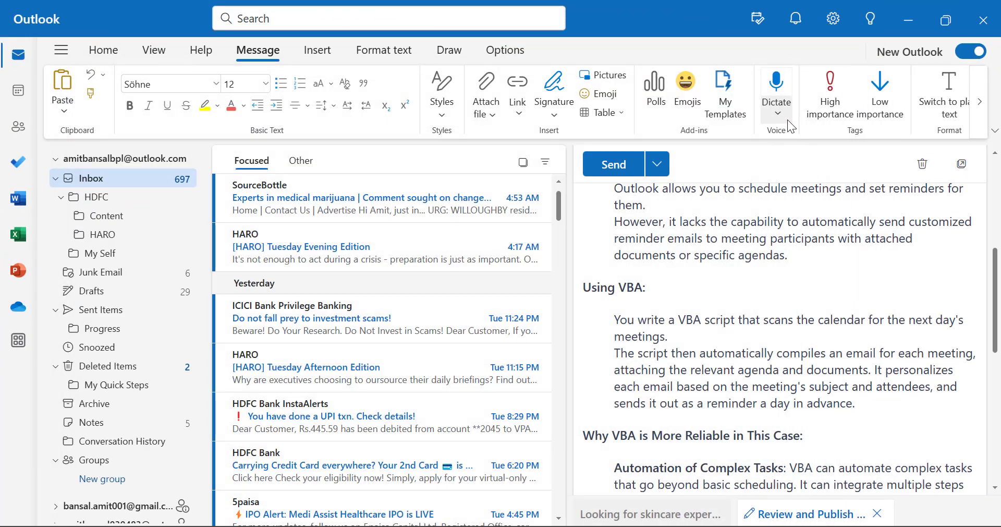
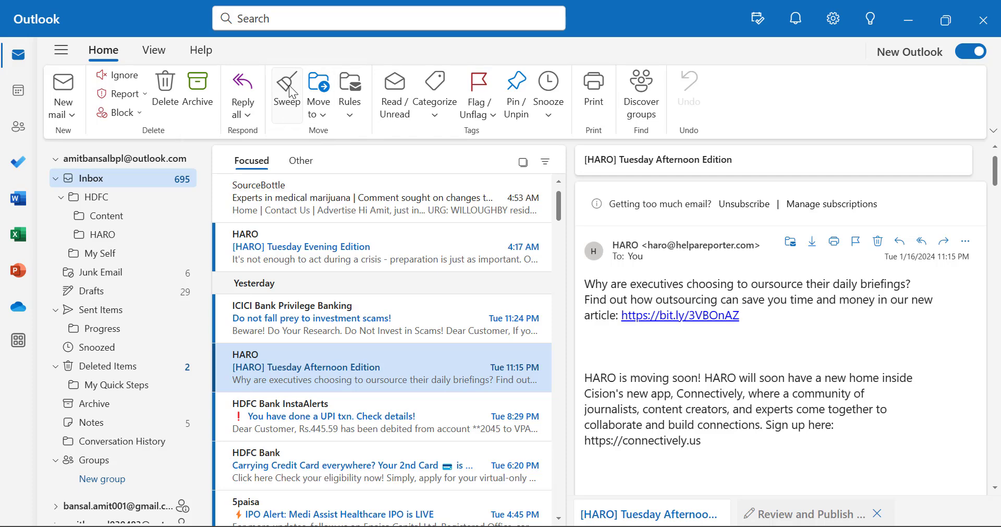
- Examine the Sweep options for messages from HARO, including the choice of destination folder
left_click(287, 97)
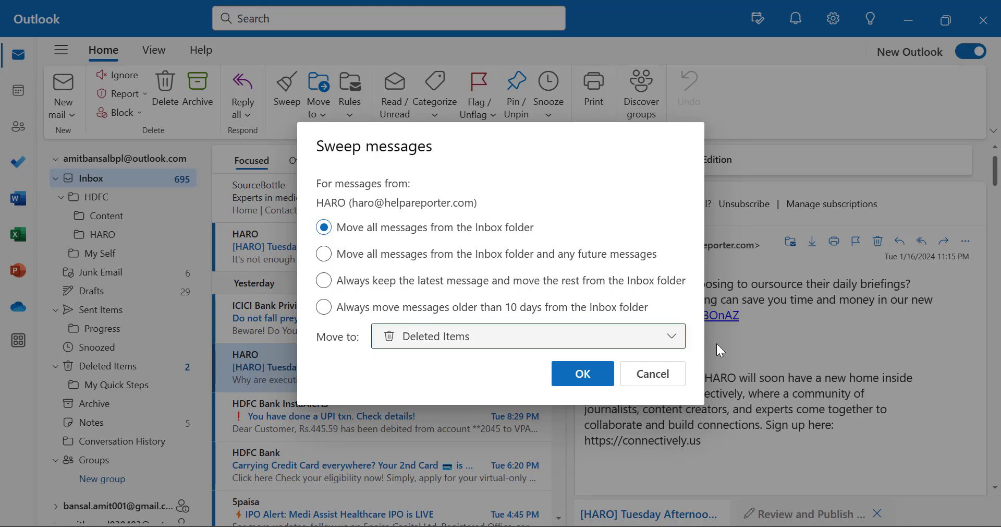
left_click(671, 338)
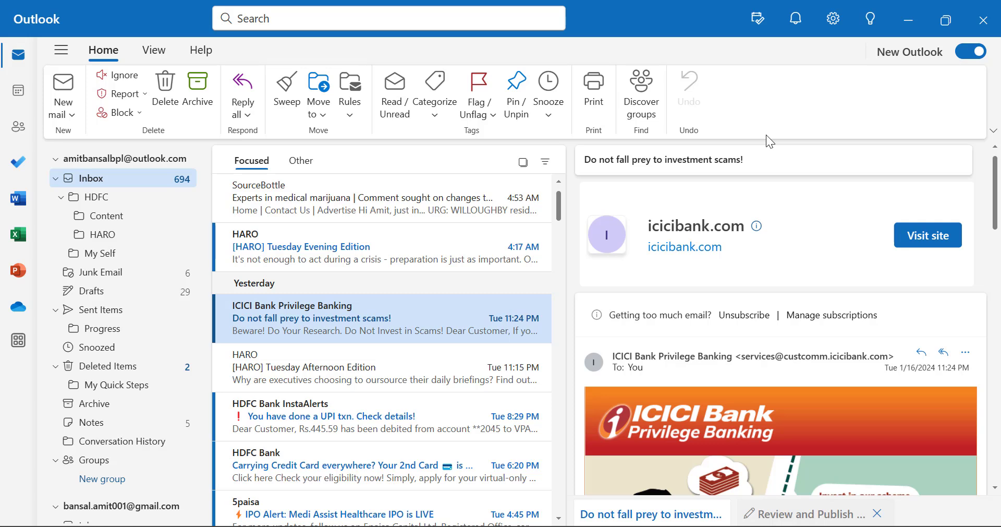
- Review the list of keyboard shortcuts for writing, reading, navigating and managing emails
key("shift+slash")
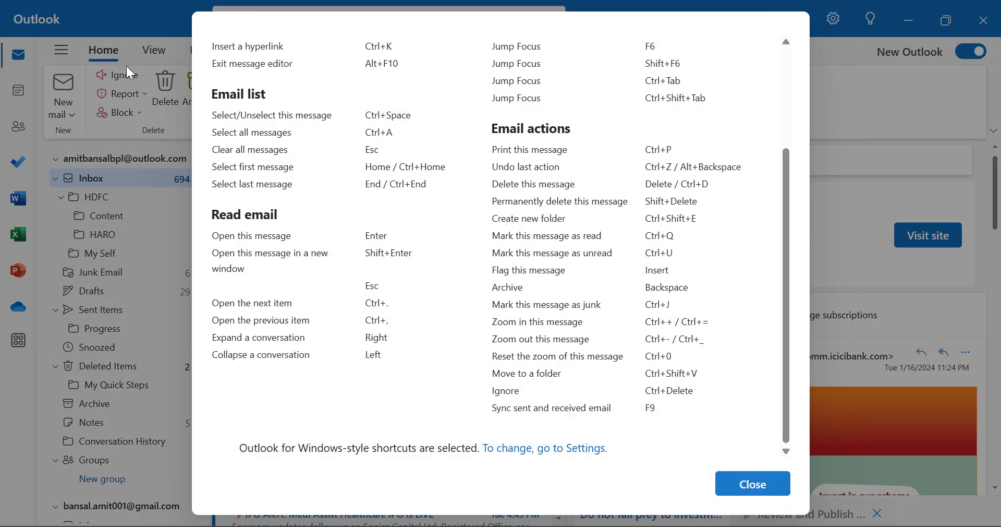
scroll(542, 271, "up", 3)
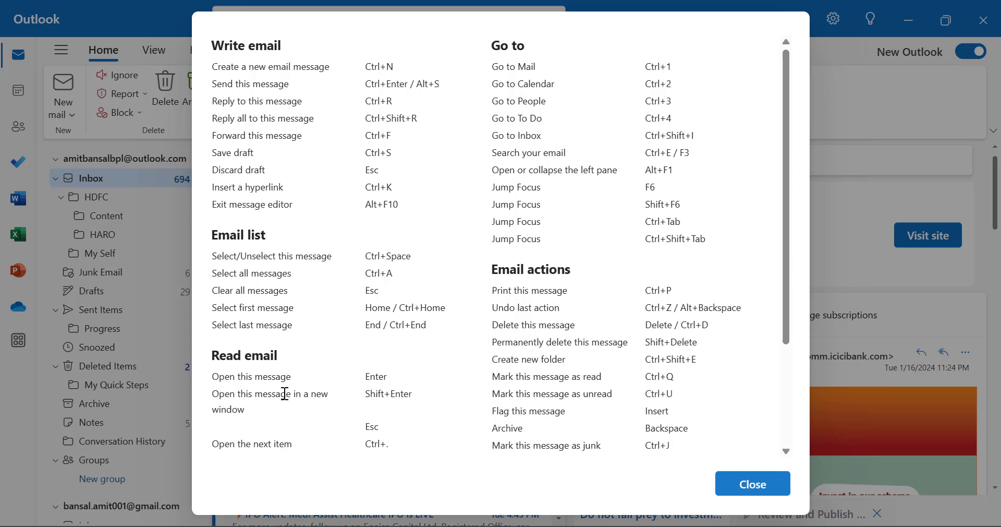
scroll(293, 366, "down", 2)
scroll(296, 360, "down", 1)
scroll(527, 309, "up", 3)
scroll(595, 274, "down", 3)
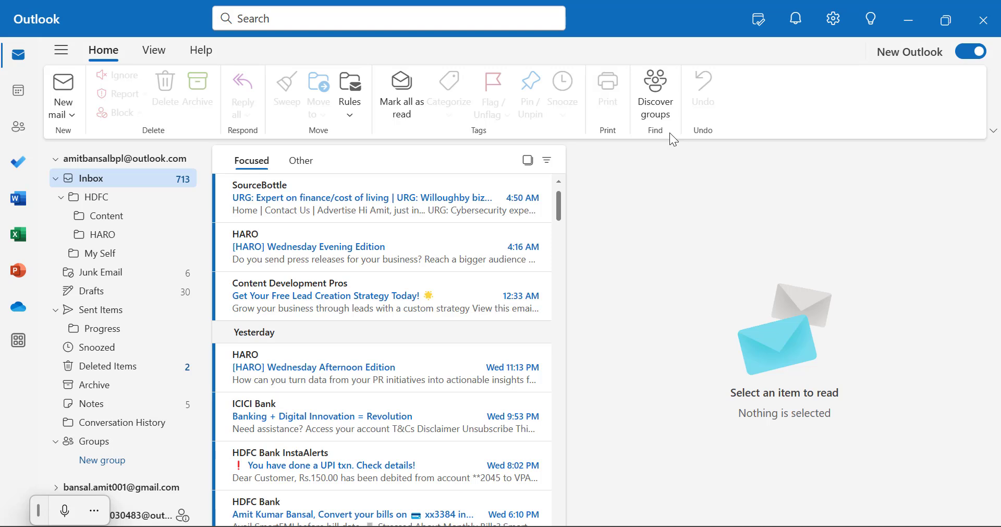
- Search the current mailbox for "credit", filtering for emails with attachments
key("ctrl+e")
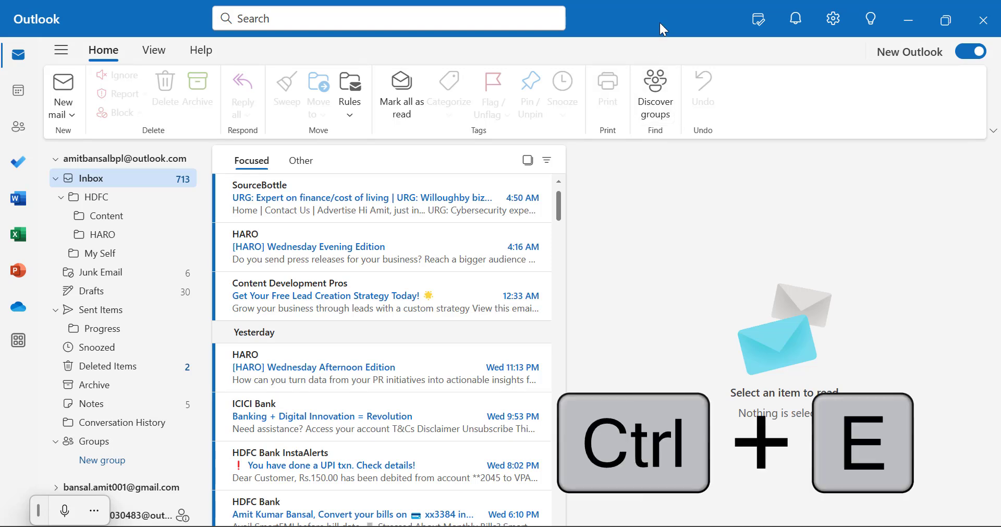
key("ctrl+e")
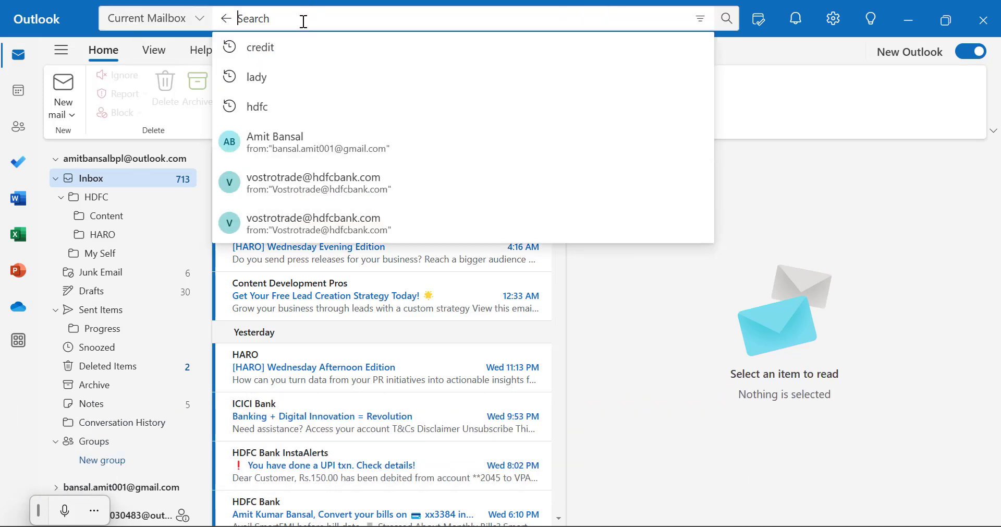
type("credit")
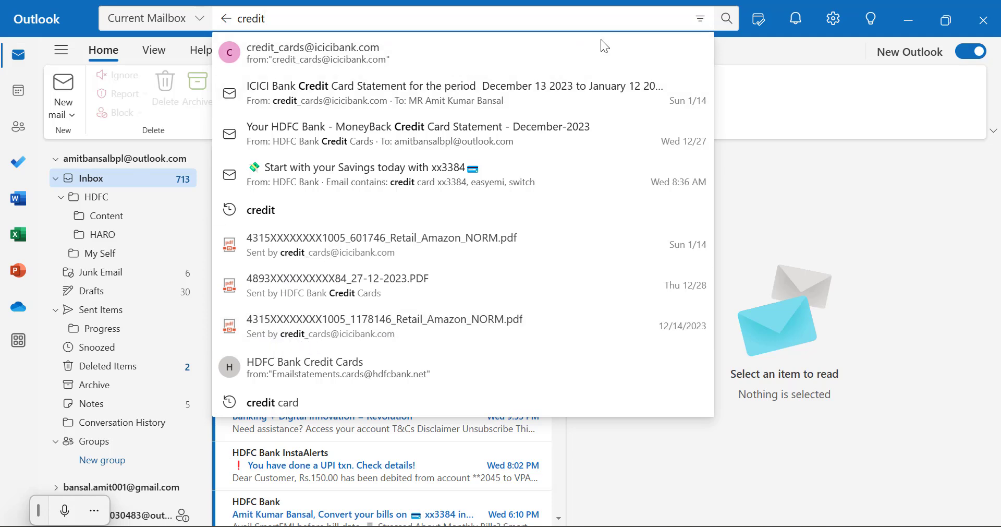
left_click(701, 20)
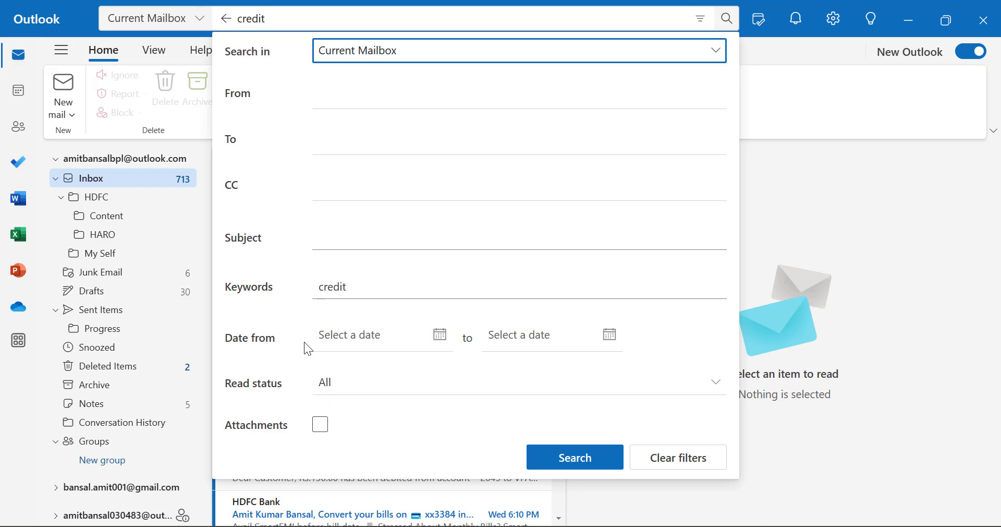
left_click(322, 432)
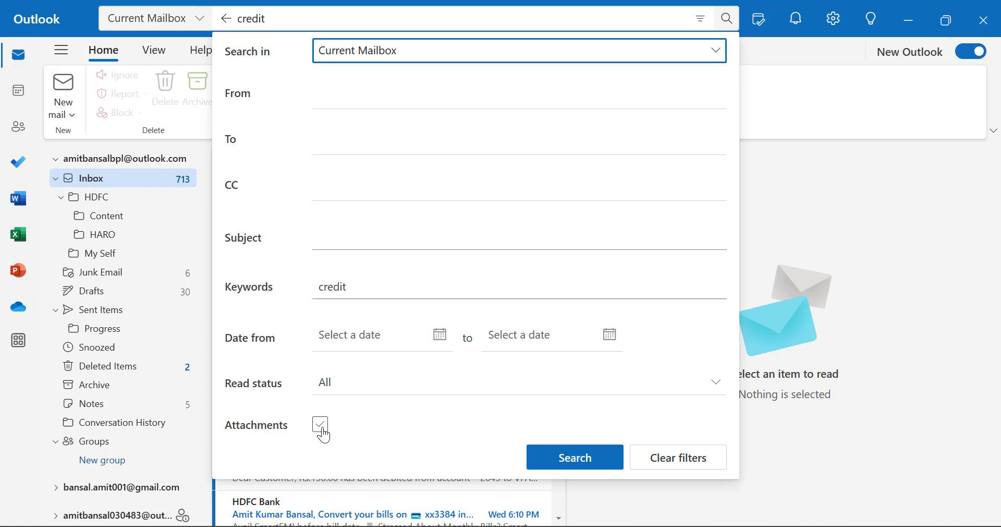